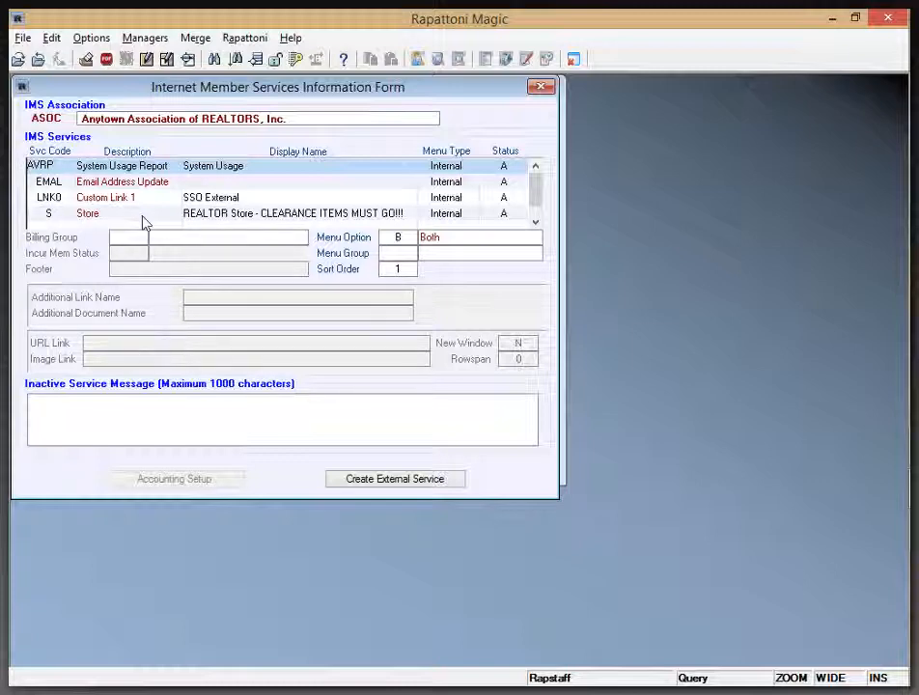
Select the Accounts Receivable service in the IMS services list and open its accounting setup.
{"action": "key", "text": "Down"}
{"action": "key", "text": "Down"}
{"action": "key", "text": "Down"}
{"action": "key", "text": "Down"}
{"action": "key", "text": "Down"}
{"action": "key", "text": "Down"}
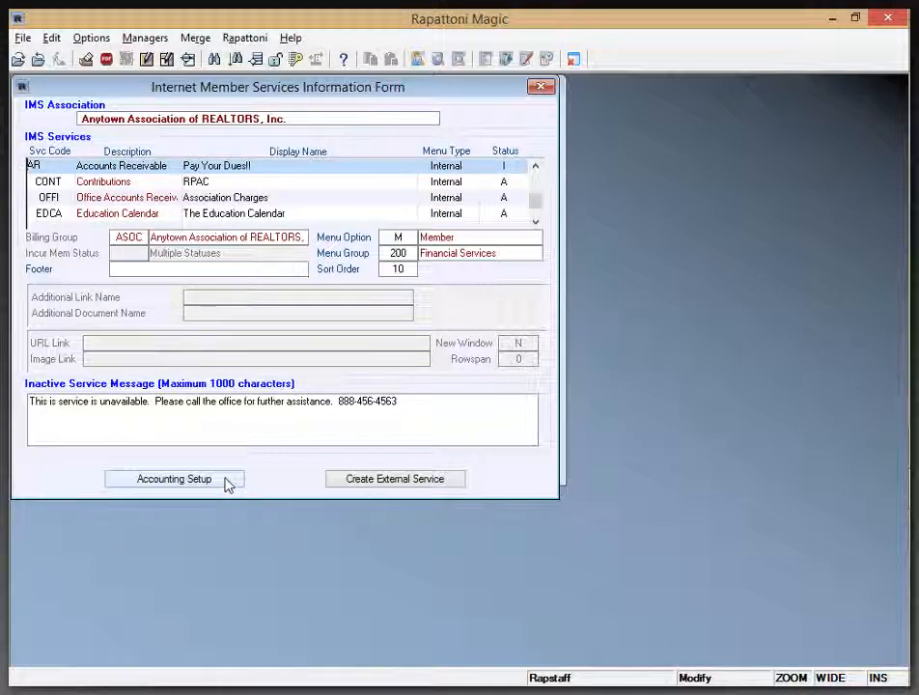
{"action": "left_click", "coordinate": [214, 486]}
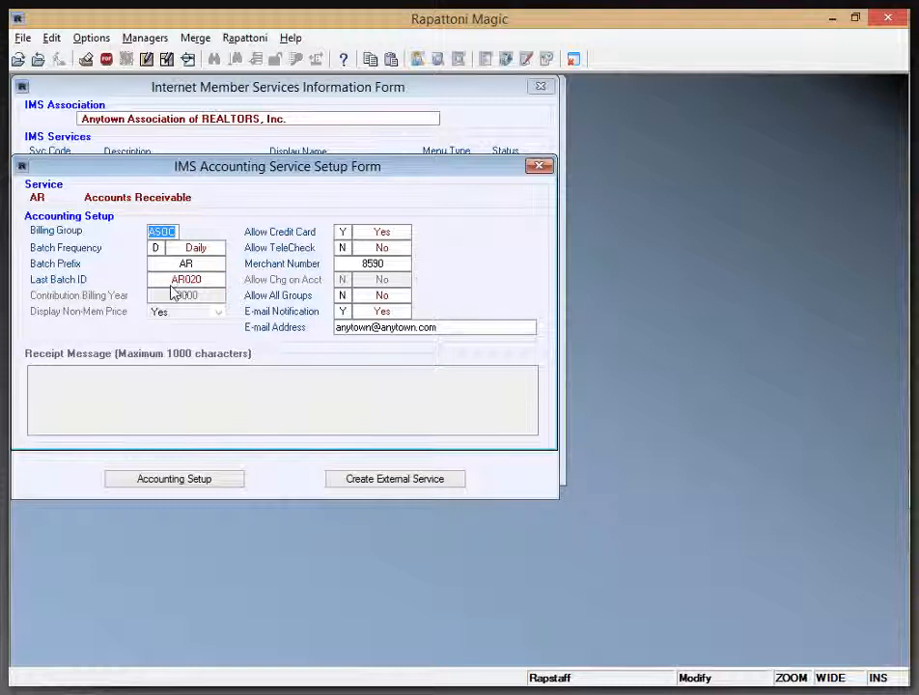
Set the Accounts Receivable batch prefix to A00 and close all the IMS setup forms.
{"action": "left_click", "coordinate": [188, 265]}
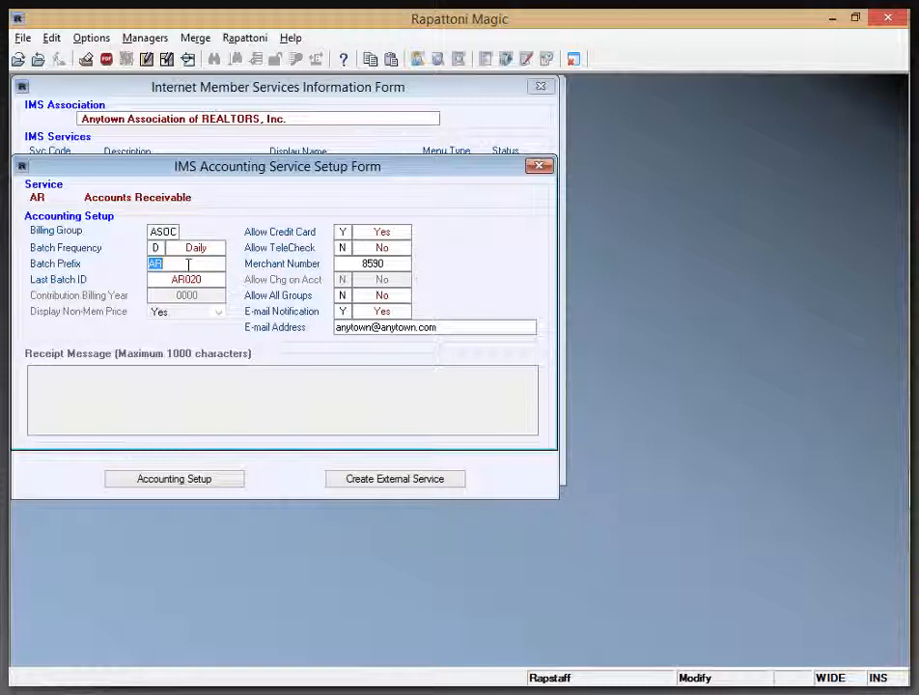
{"action": "type", "text": "A00"}
{"action": "key", "text": "Tab"}
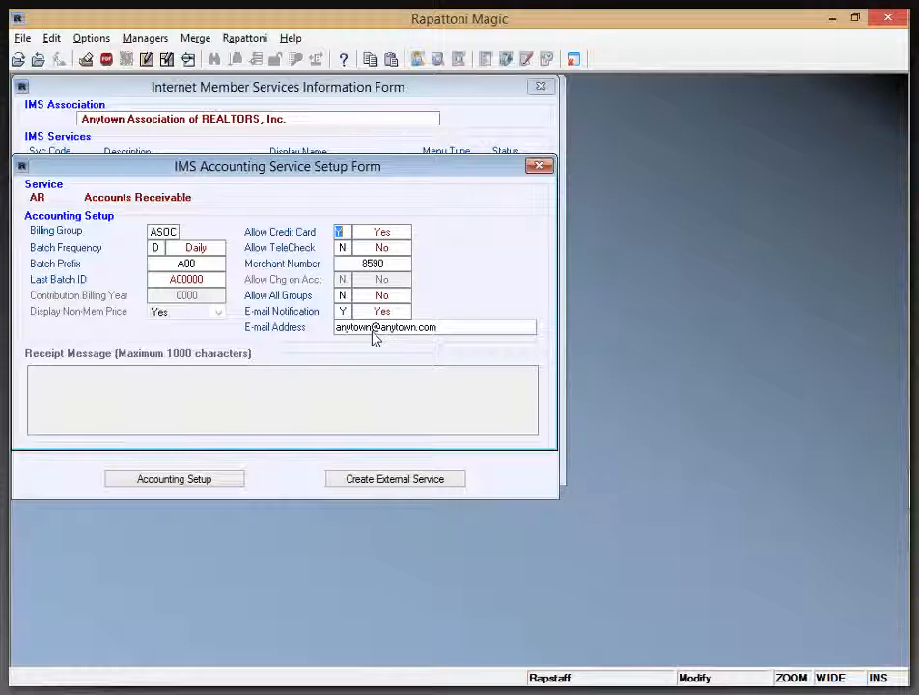
{"action": "key", "text": "Escape"}
{"action": "key", "text": "Escape"}
{"action": "key", "text": "Escape"}
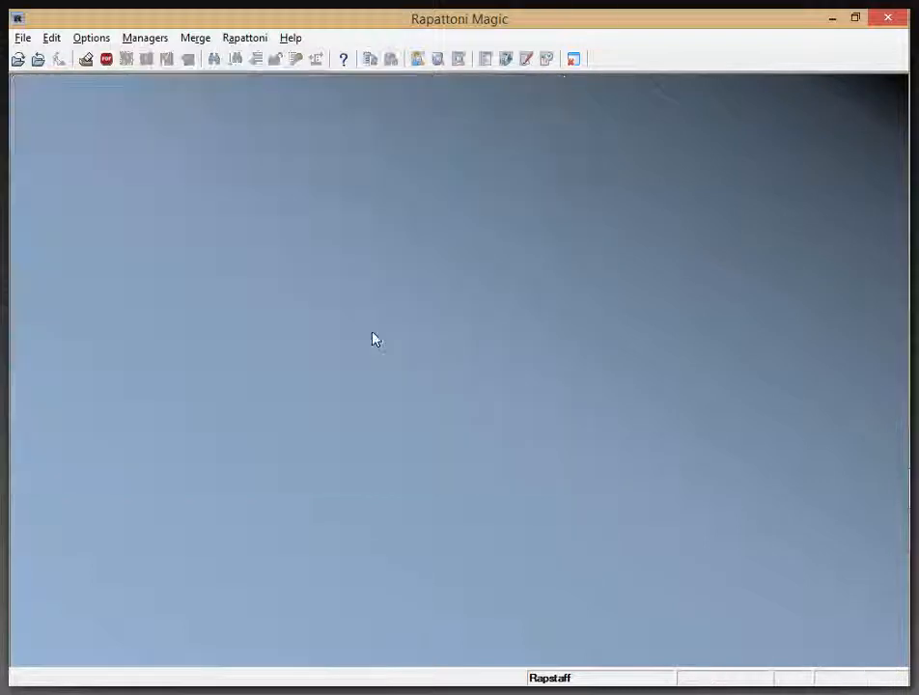
Look up the internet information of the ASOC association from the Association Information Form, closing both forms when done.
{"action": "left_click", "coordinate": [145, 39]}
{"action": "mouse_move", "coordinate": [260, 64]}
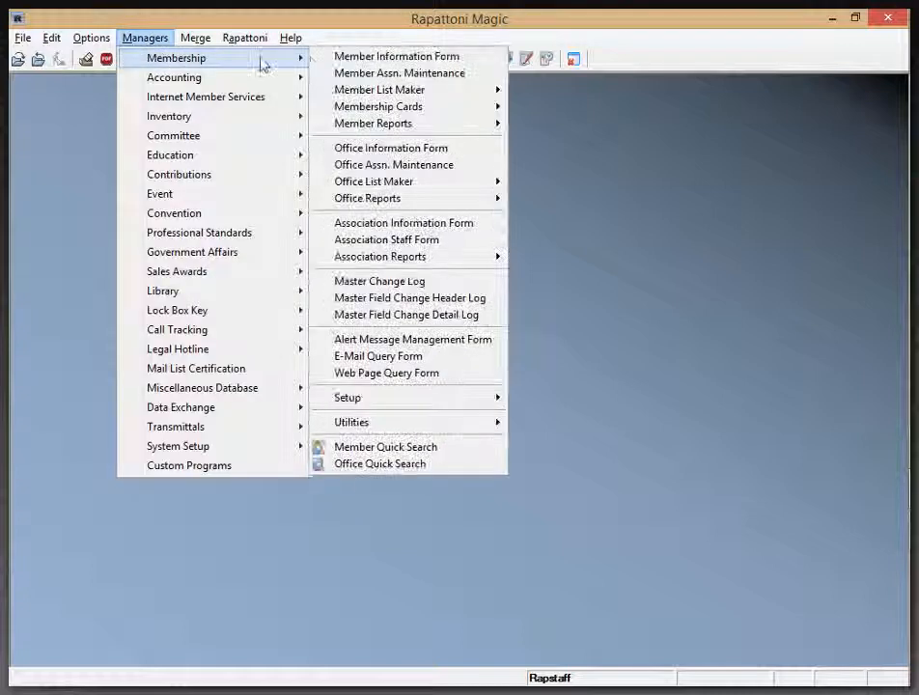
{"action": "left_click", "coordinate": [456, 228]}
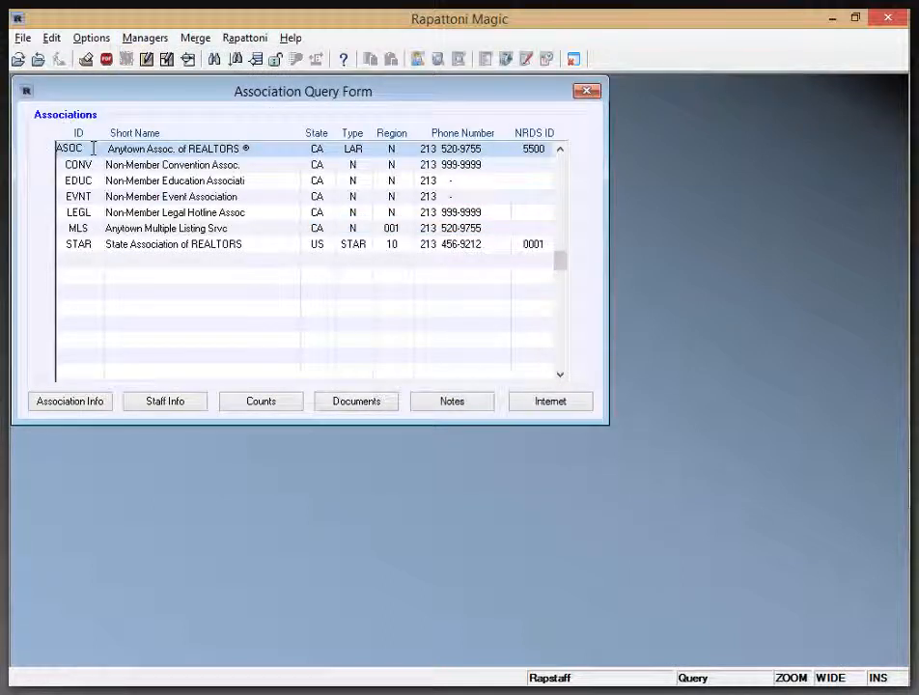
{"action": "left_click", "coordinate": [562, 406]}
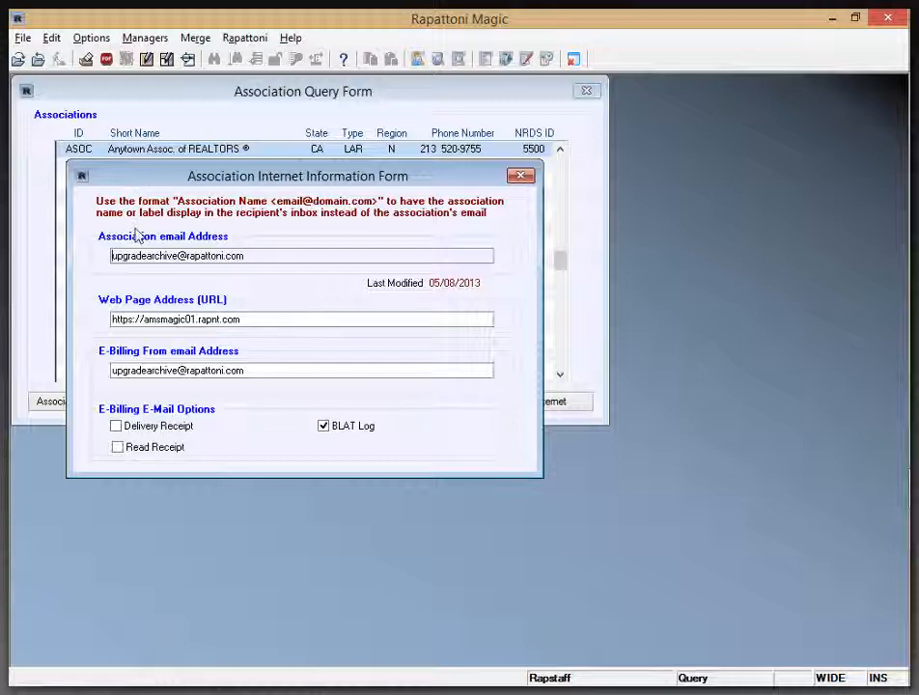
{"action": "left_click", "coordinate": [522, 177]}
{"action": "left_click", "coordinate": [587, 91]}
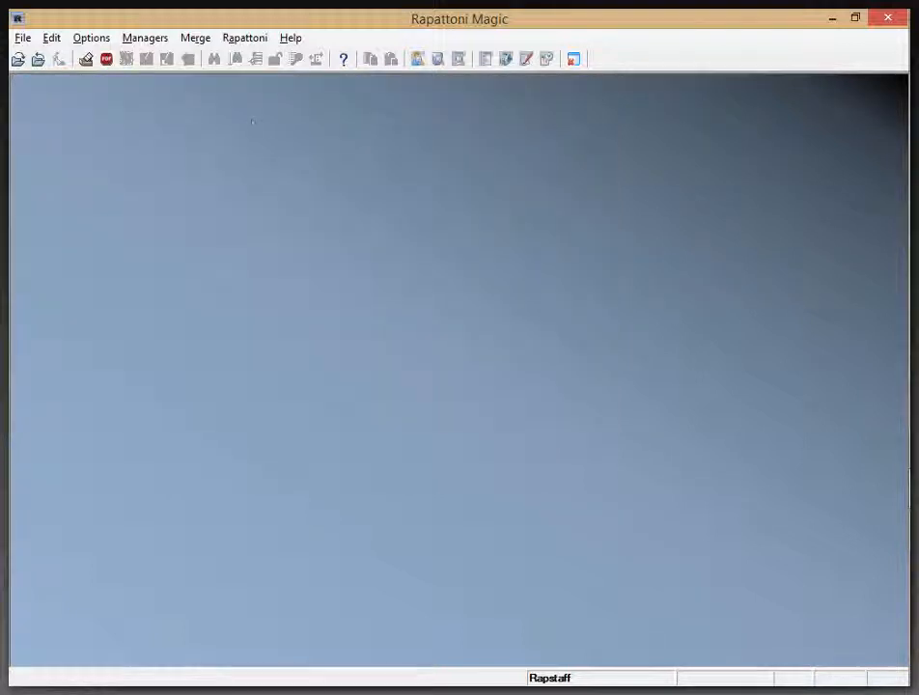
Open the ASOC association's service setup from the IMS Setup Form and select the Accounts Receivable service.
{"action": "left_click", "coordinate": [143, 42]}
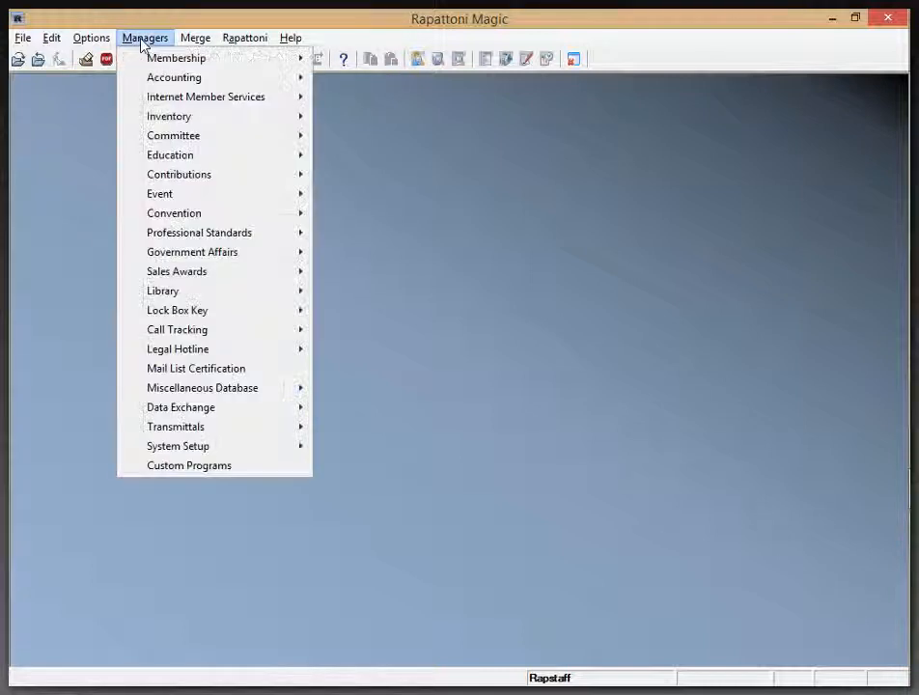
{"action": "mouse_move", "coordinate": [172, 103]}
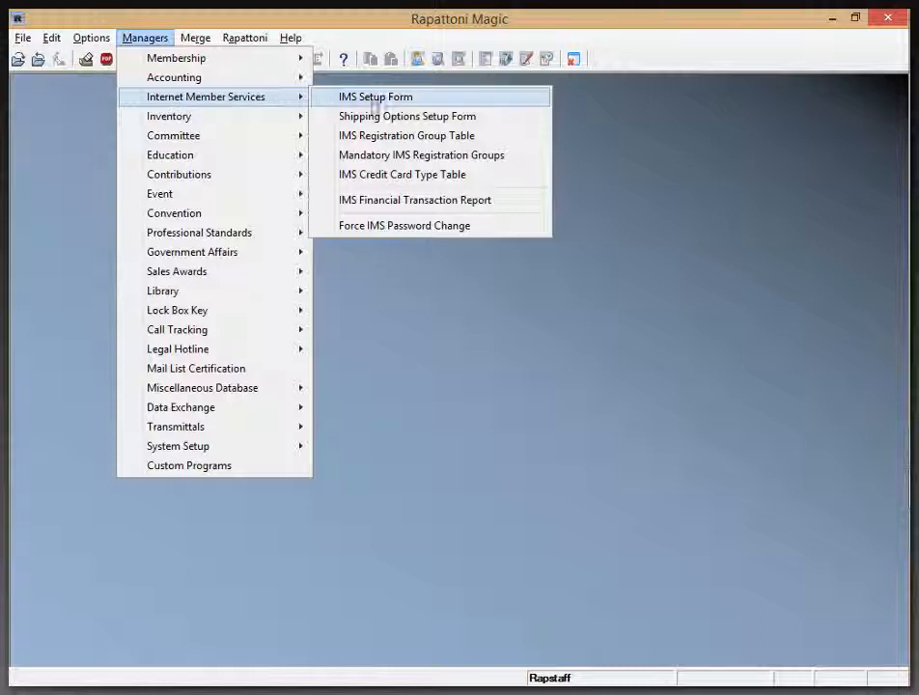
{"action": "left_click", "coordinate": [376, 98]}
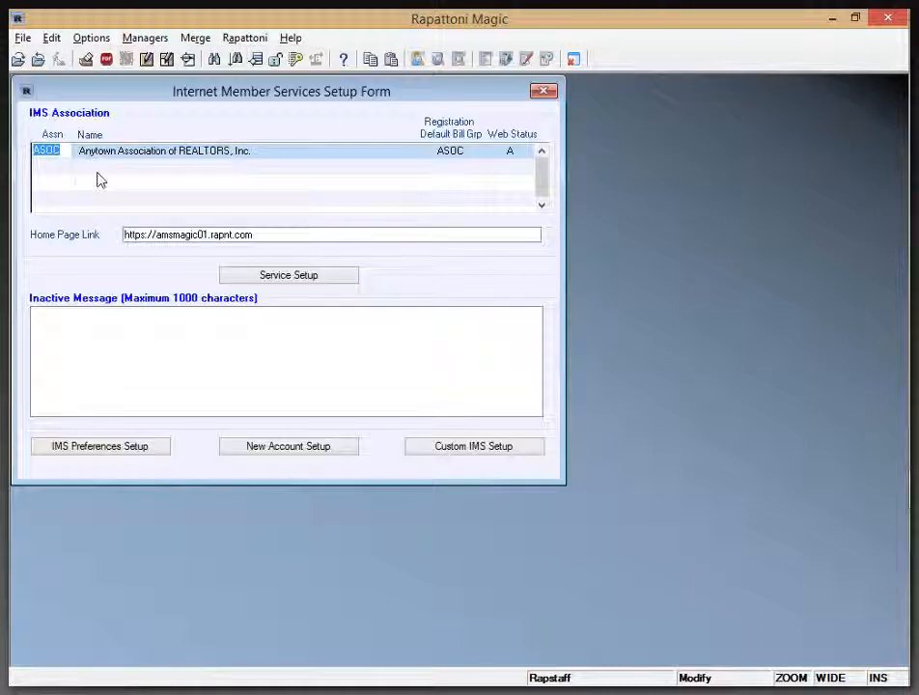
{"action": "left_click", "coordinate": [297, 279]}
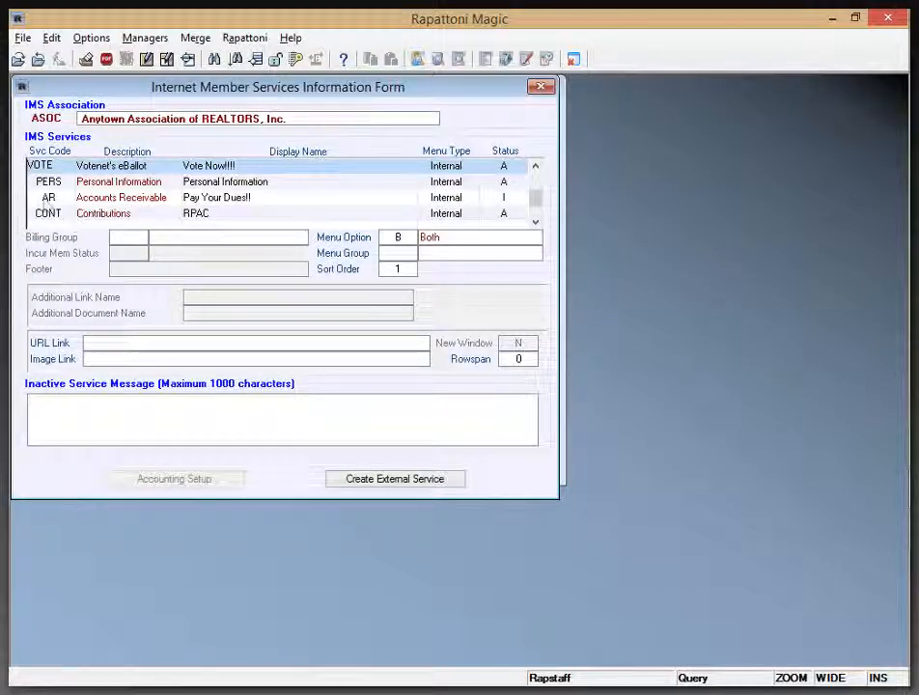
{"action": "left_click", "coordinate": [43, 198]}
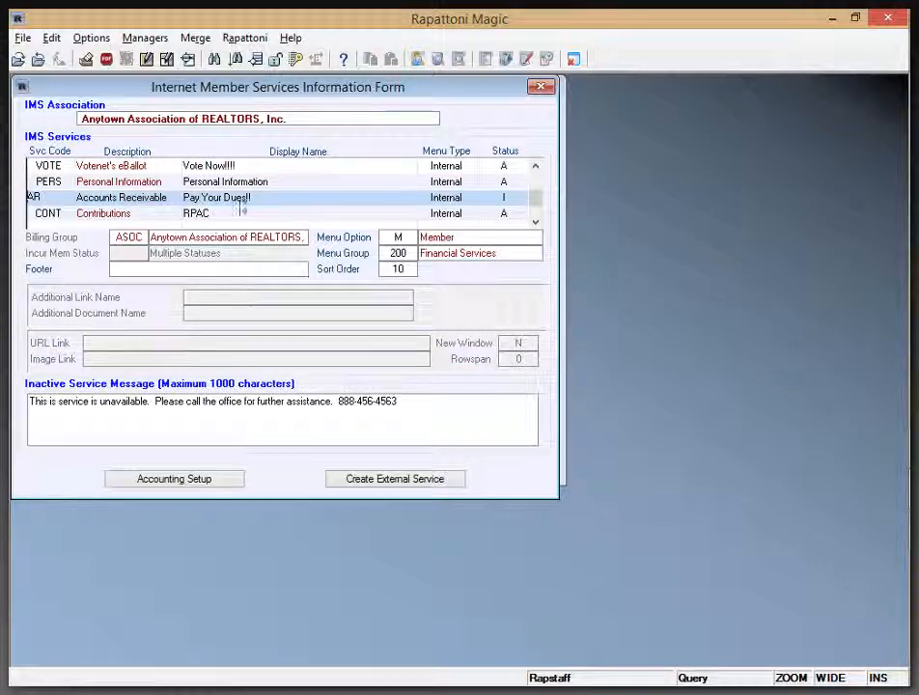
Review the Accounts Receivable service's accounting setup, including its batch, payment and e-mail notification settings, and close it.
{"action": "left_click", "coordinate": [173, 486]}
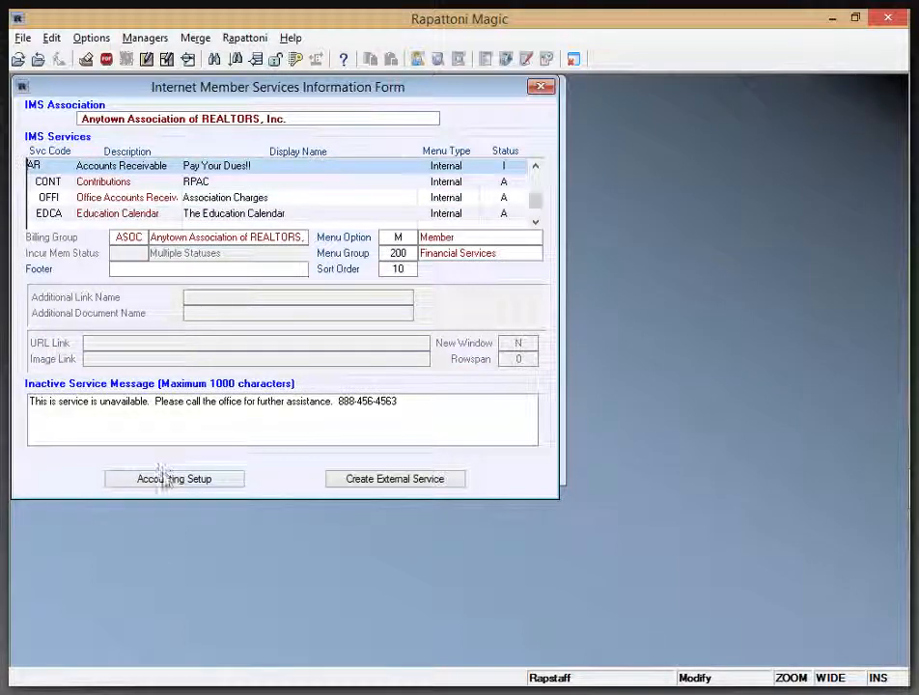
{"action": "left_click", "coordinate": [174, 480]}
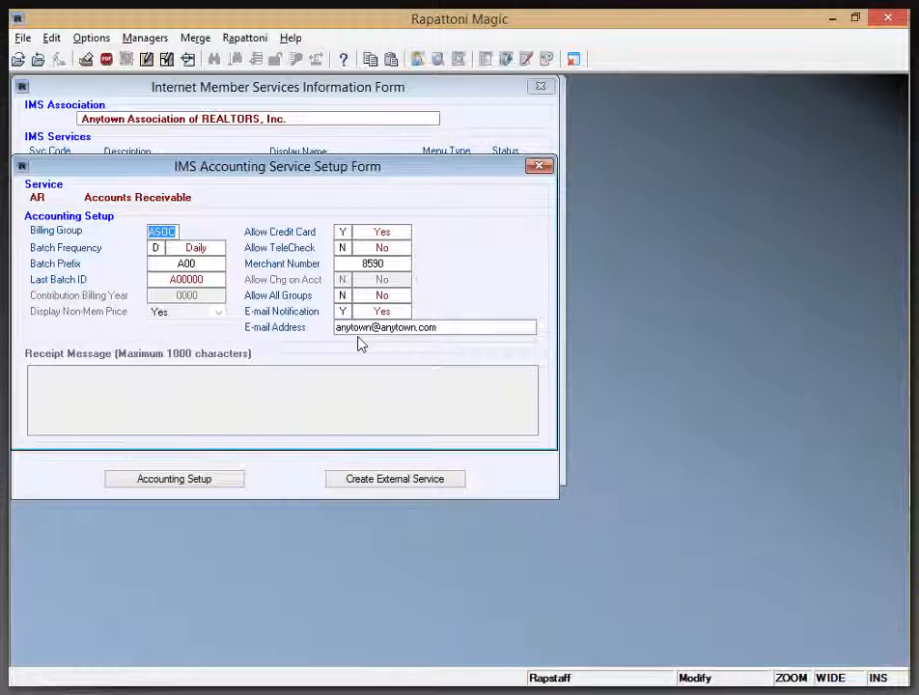
{"action": "key", "text": "Escape"}
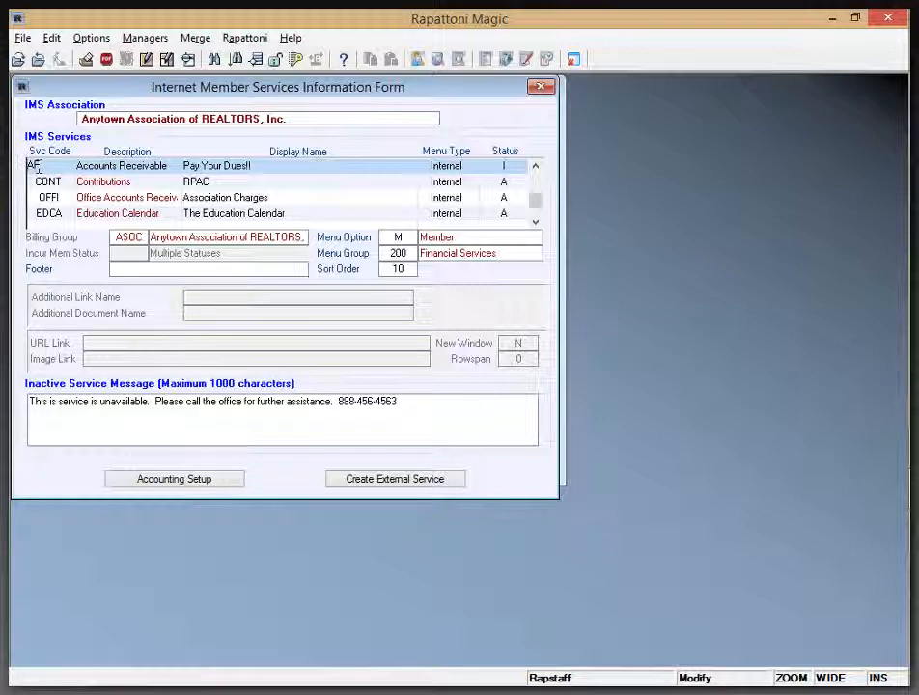
Set the Accounts Receivable service's status to A and close the IMS service and setup forms.
{"action": "left_click", "coordinate": [514, 168]}
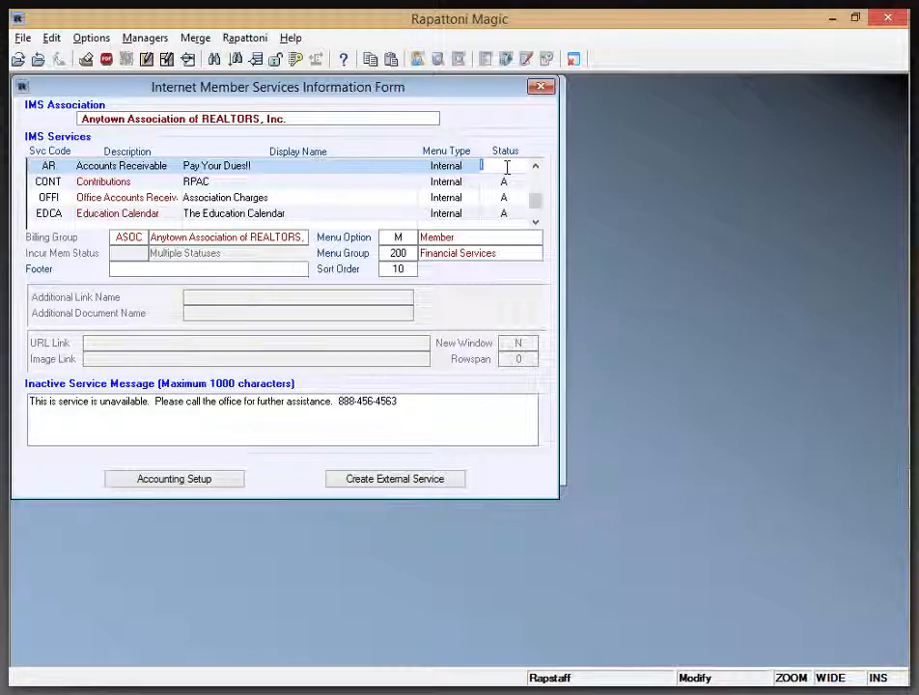
{"action": "type", "text": "A"}
{"action": "key", "text": "Escape"}
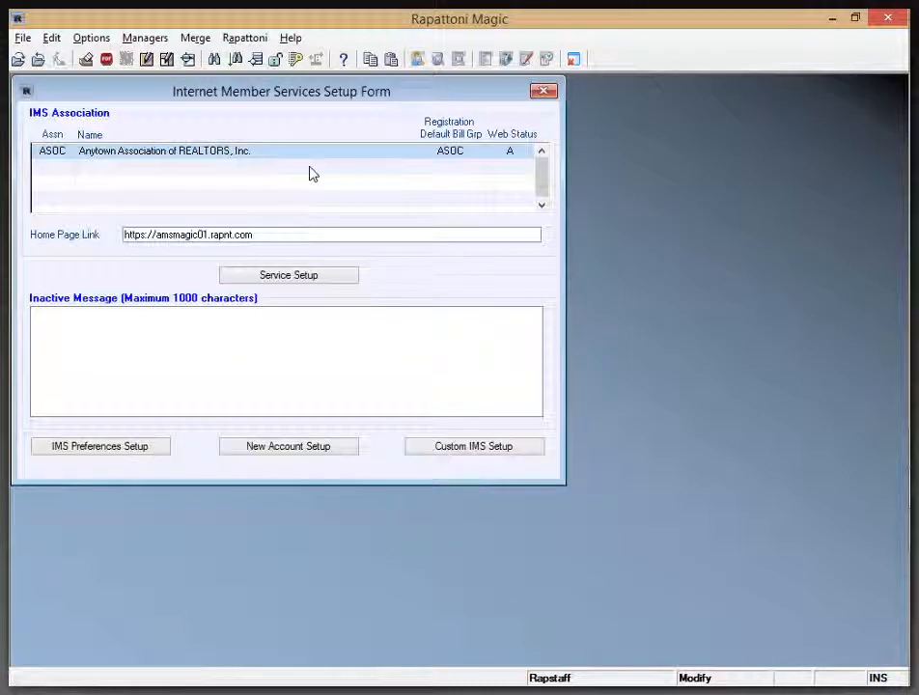
{"action": "key", "text": "Escape"}
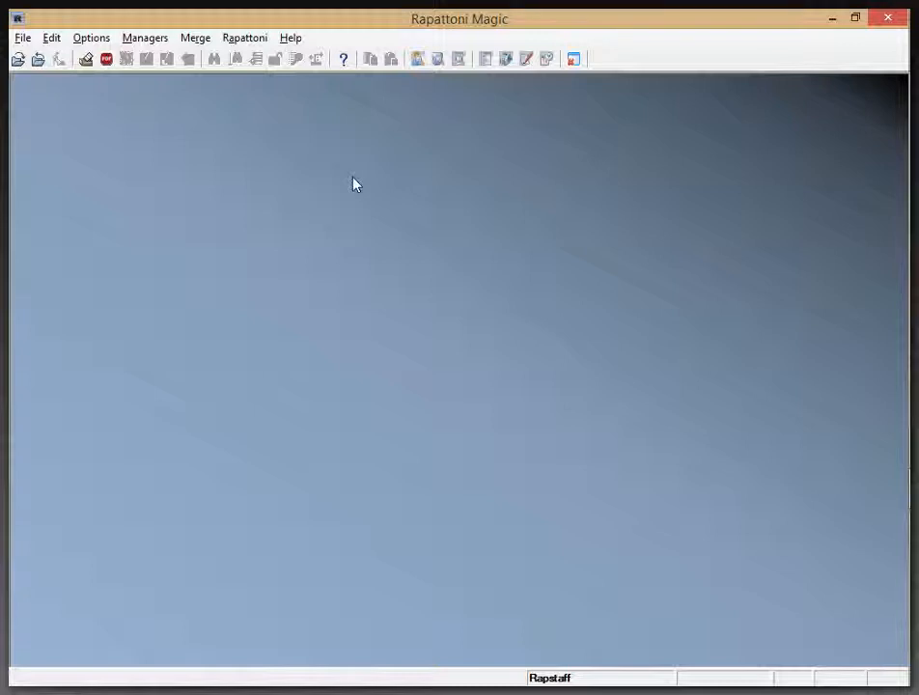
{"action": "key", "text": "alt+Tab"}
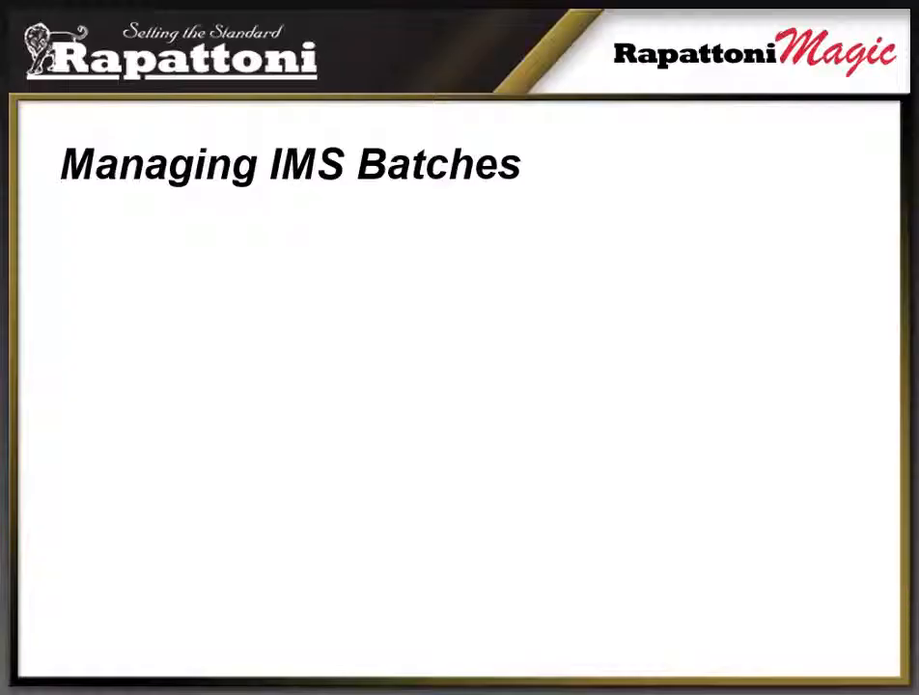
{"action": "key", "text": "Right"}
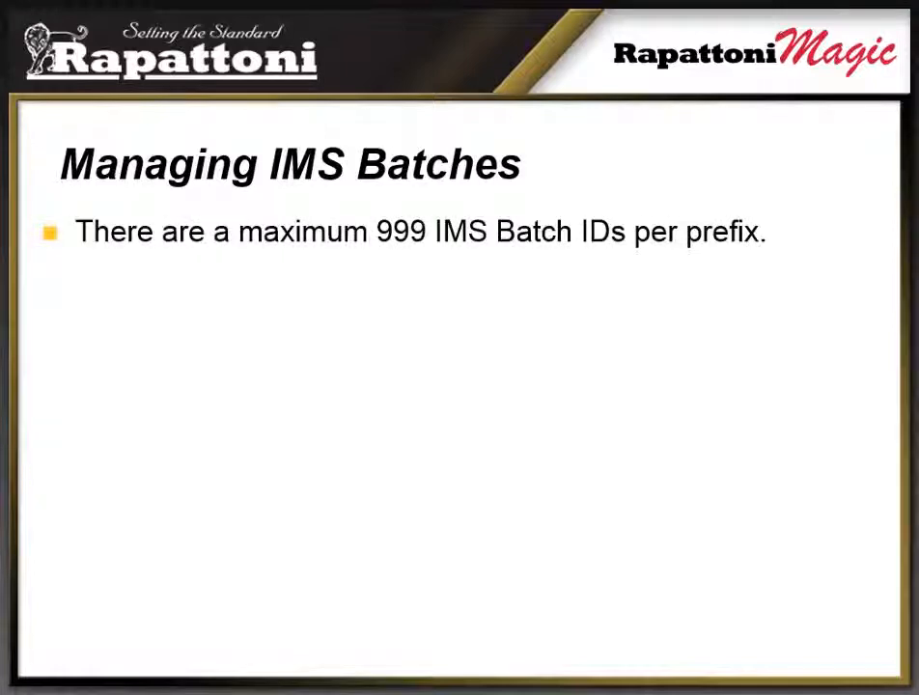